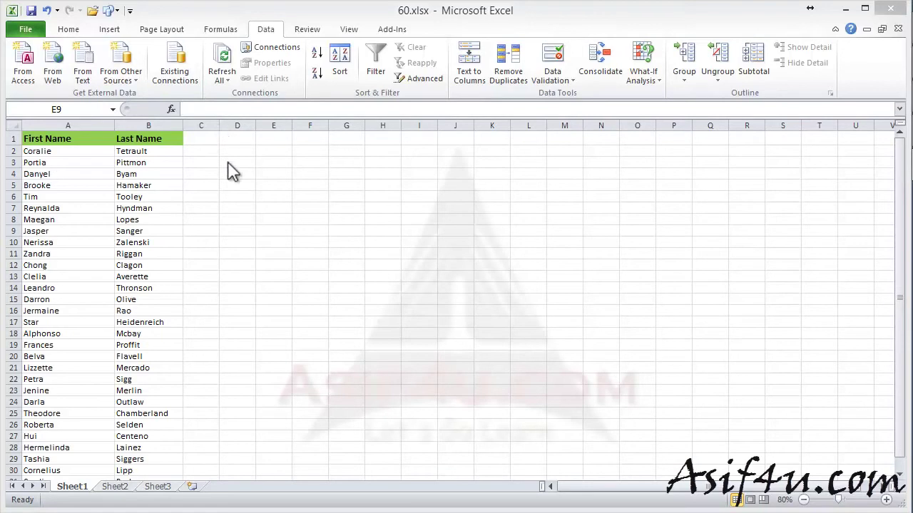
Step: Widen column C so it can hold the combined full names
left_click_drag(220, 128, 343, 129)
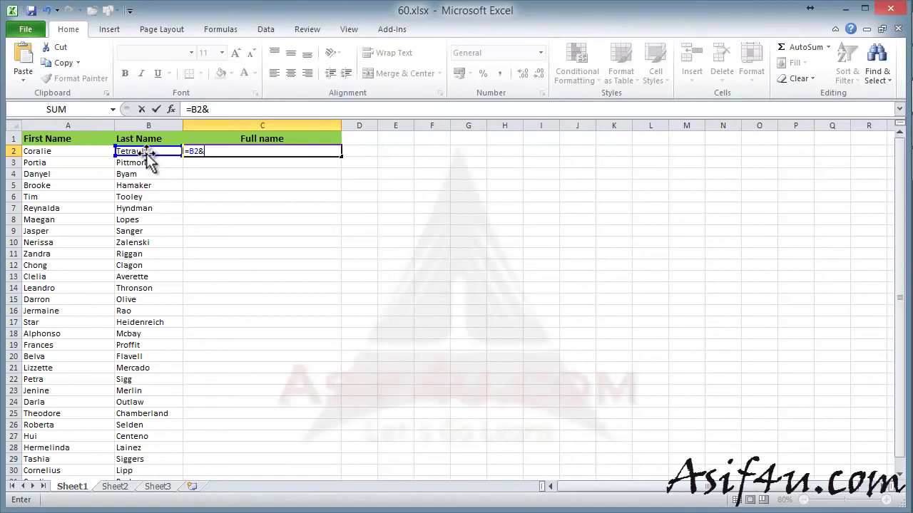
type("\"")
key("Left")
key("Right")
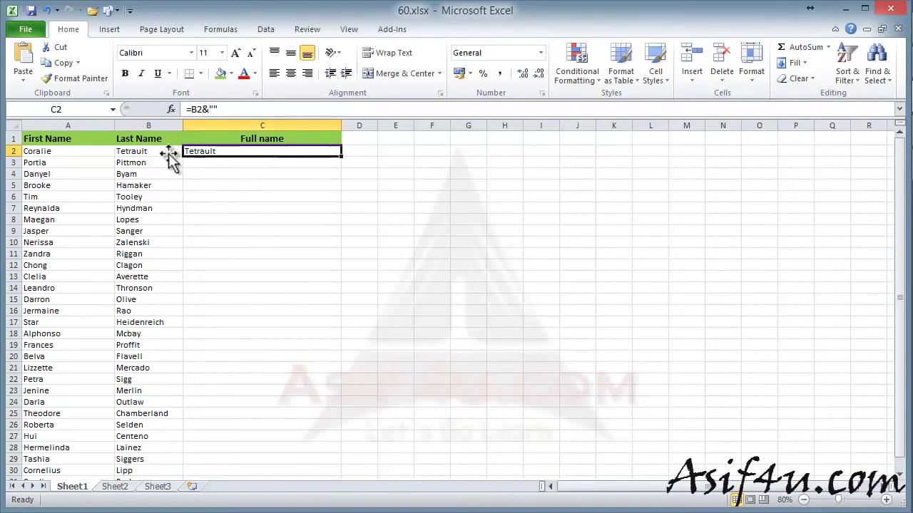
double_click(208, 151)
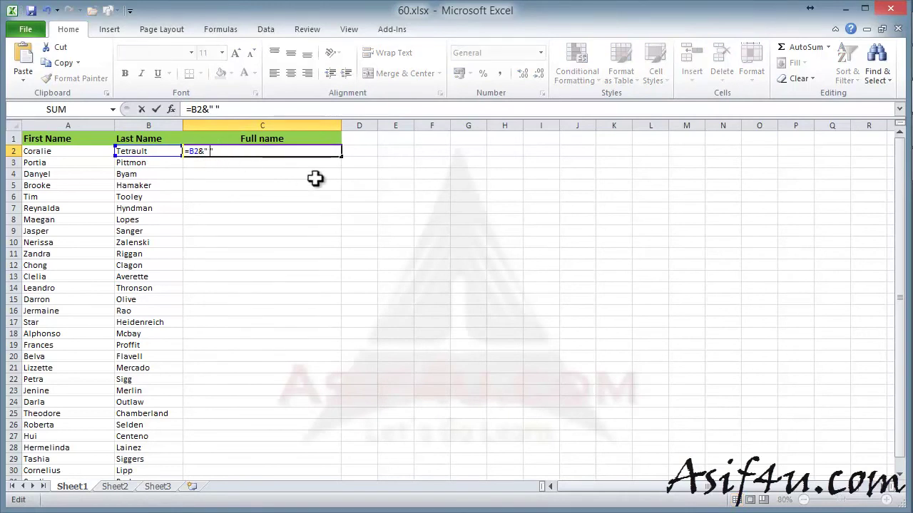
left_click(229, 156)
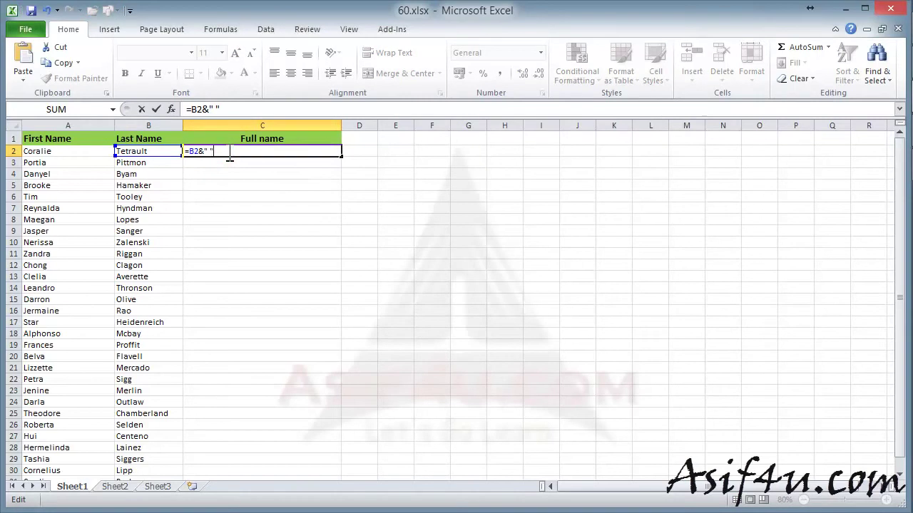
type("&")
left_click(50, 154)
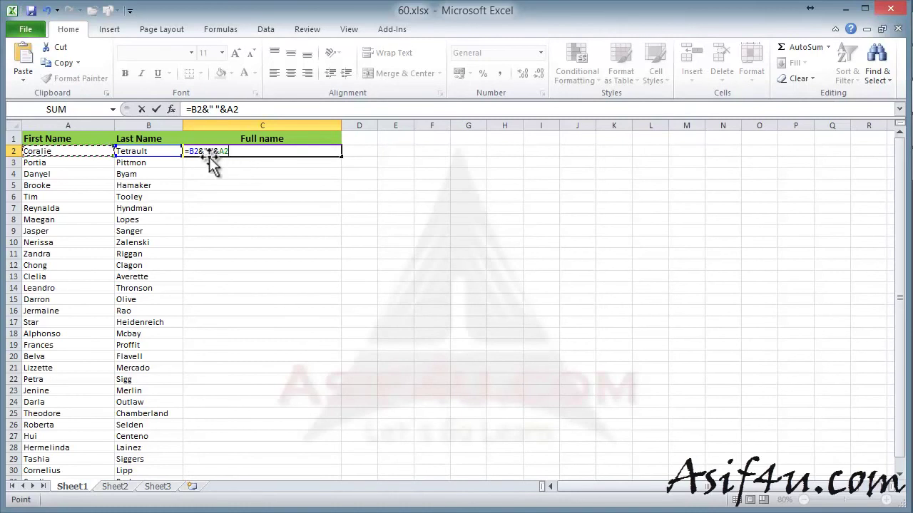
key("Return")
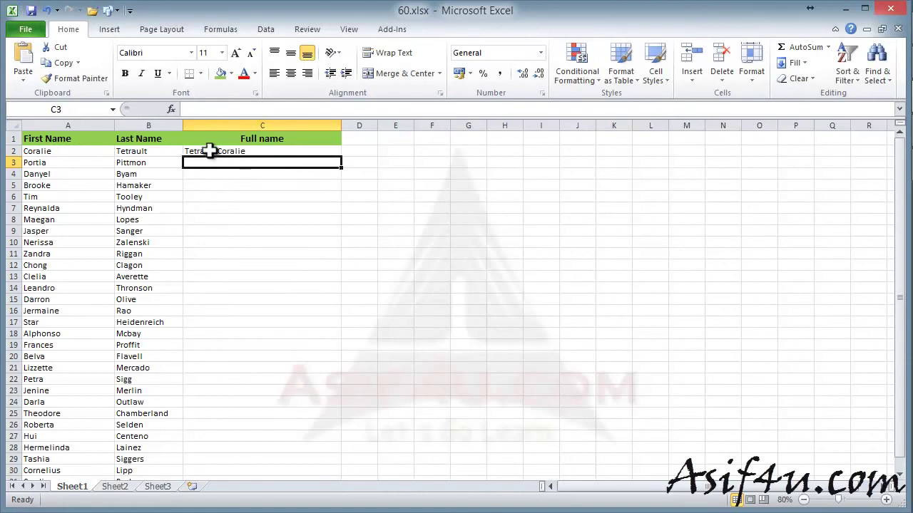
Step: Fill the full-name formula from C2 down through all the name rows
left_click(316, 152)
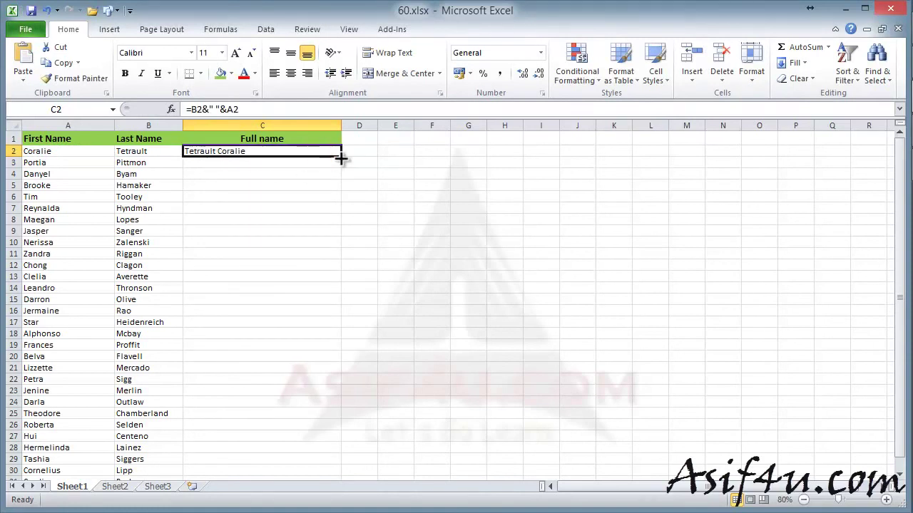
double_click(341, 158)
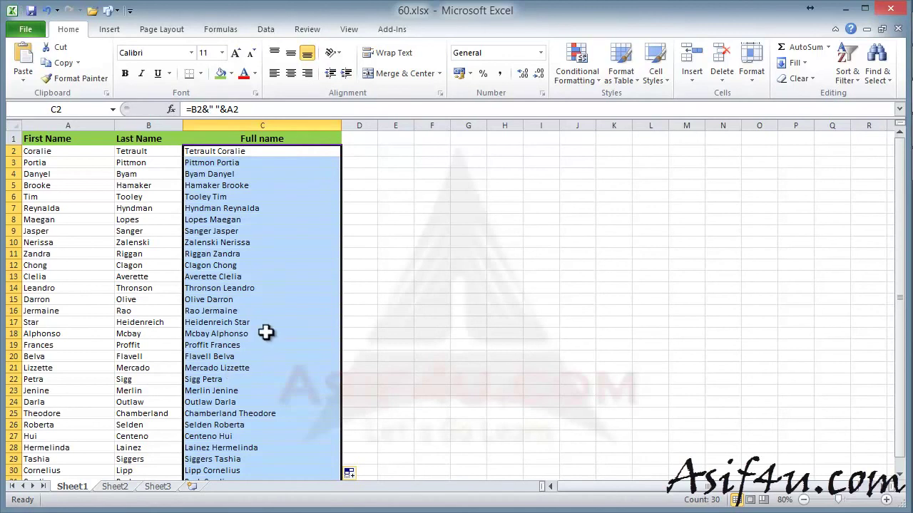
left_click(469, 245)
Step: Spot-check the copied formulas in rows 7 to 16, ending back on C2
left_click(319, 218)
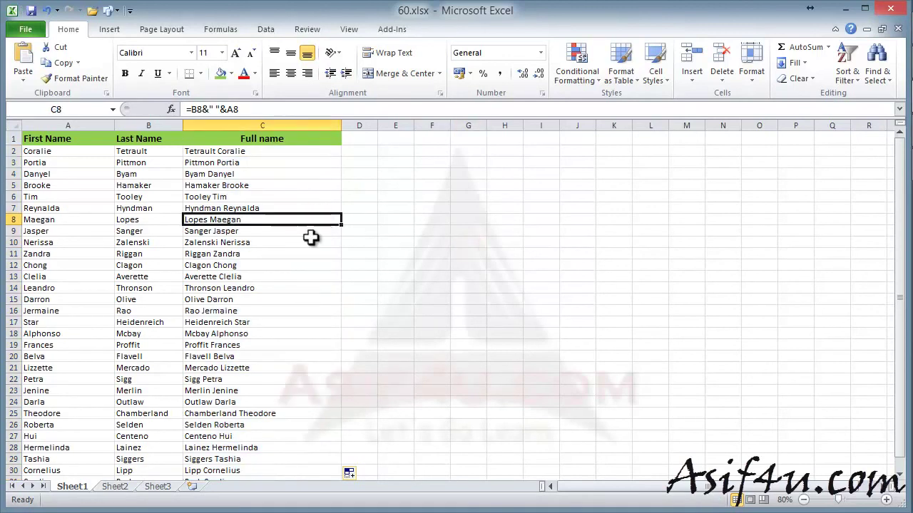
left_click(311, 241)
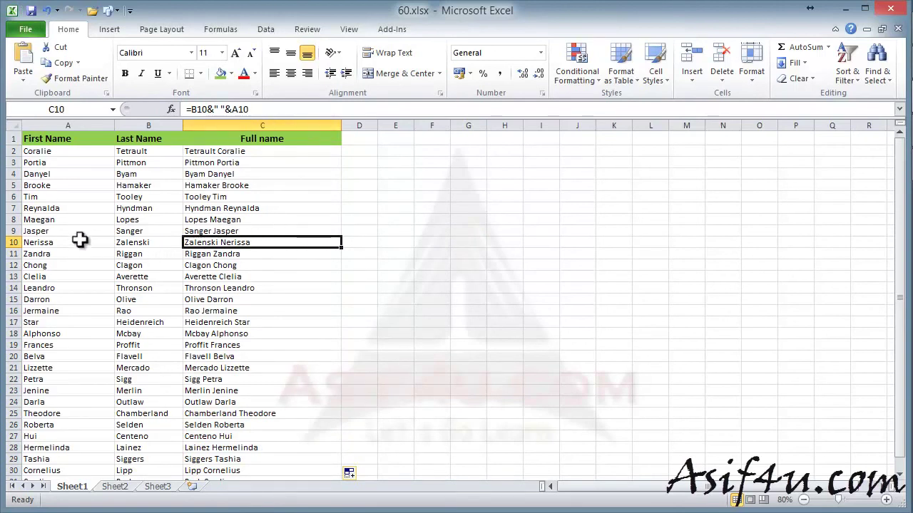
left_click(264, 254)
left_click(273, 288)
left_click(270, 311)
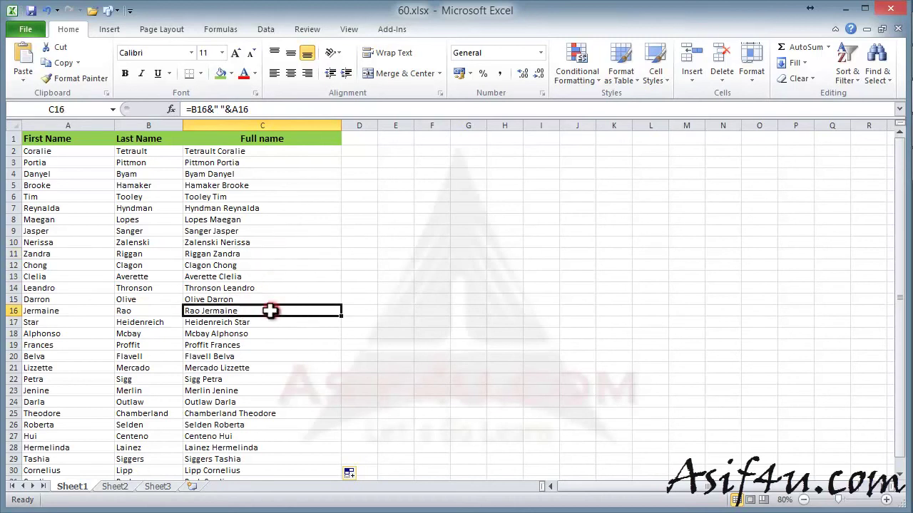
left_click(257, 209)
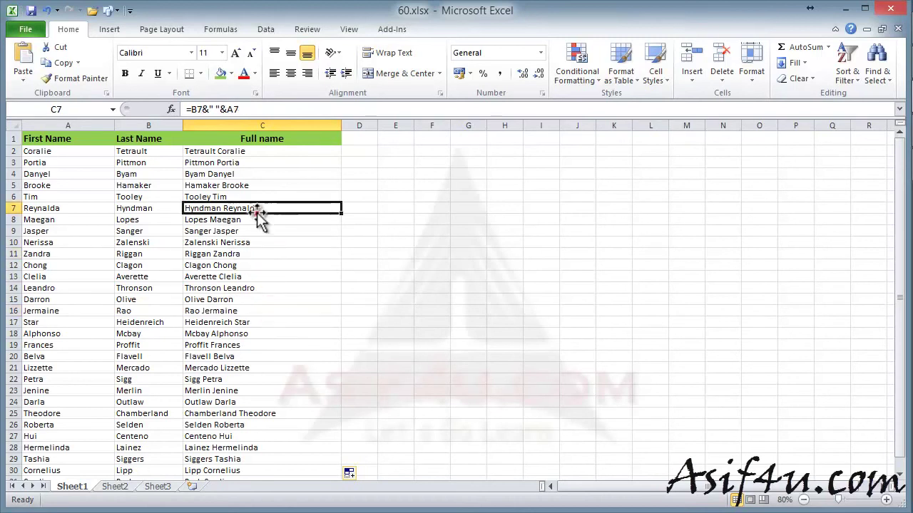
left_click(253, 153)
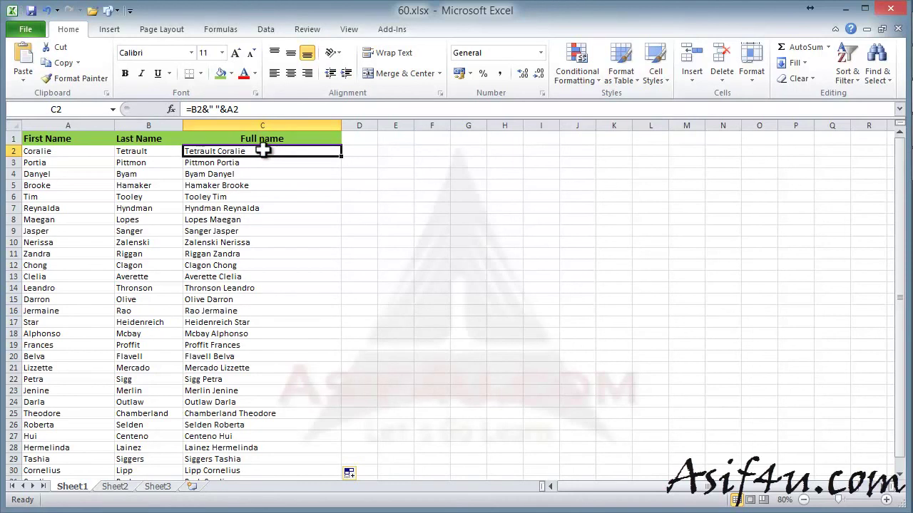
Step: Copy the full names from C2 to the last row and paste them back as values
key("ctrl+shift+Down")
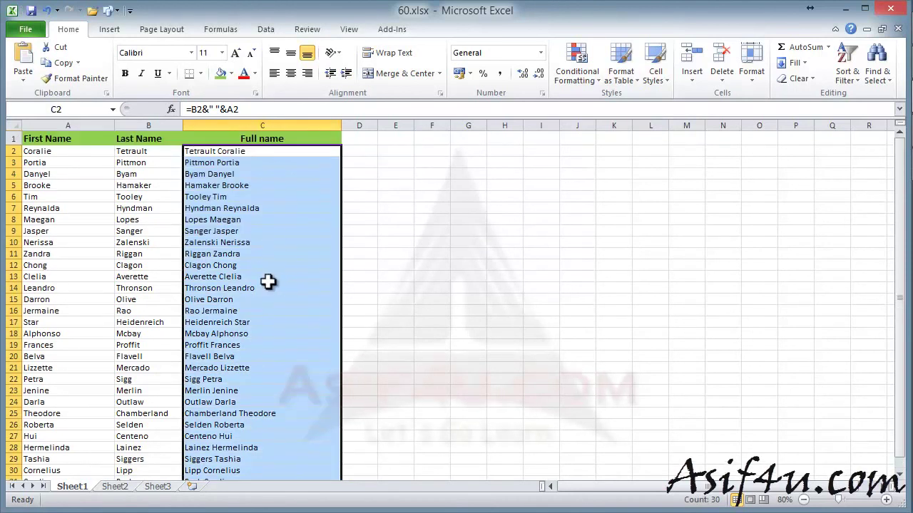
left_click(62, 64)
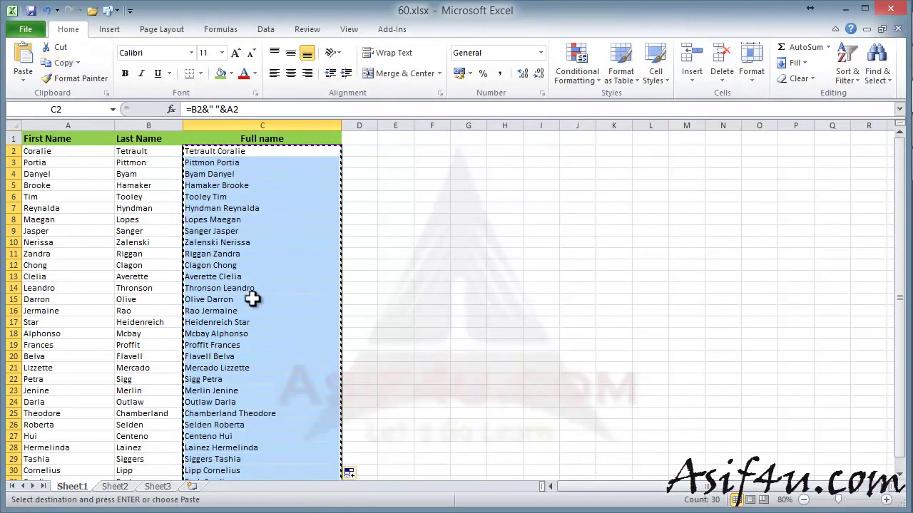
left_click(25, 86)
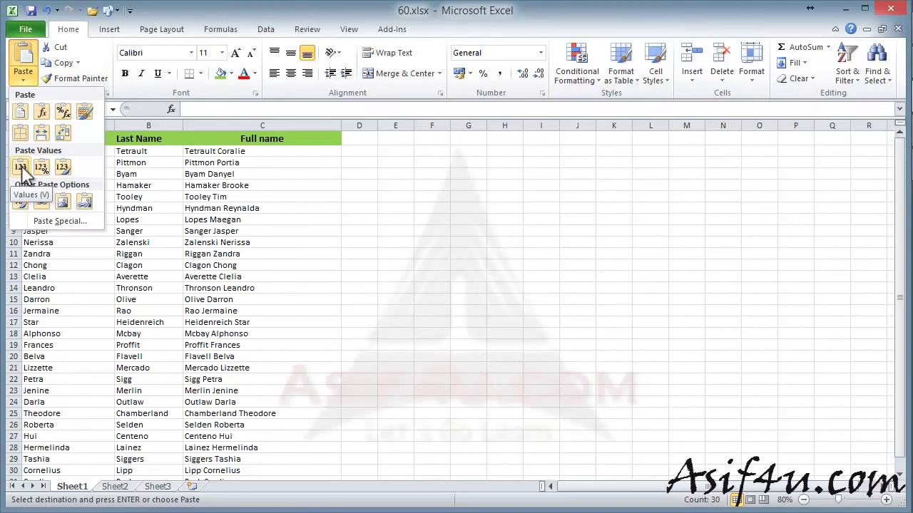
left_click(20, 168)
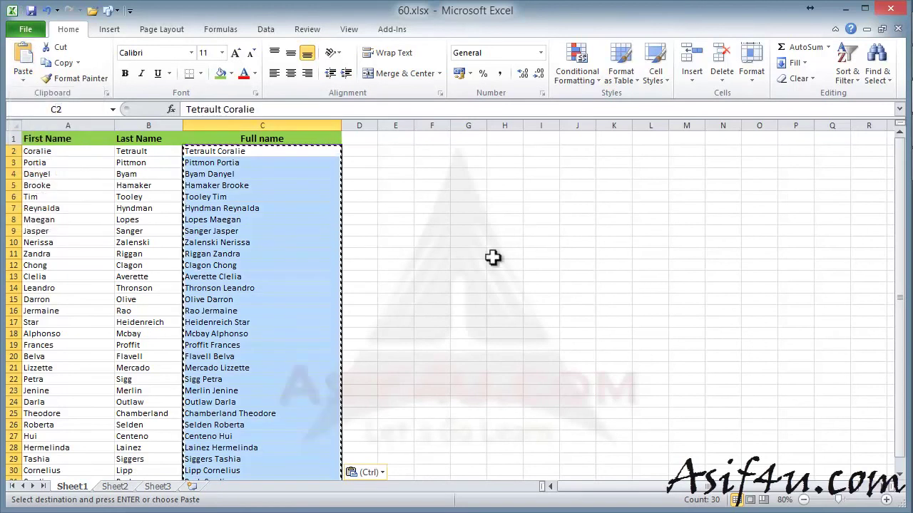
double_click(479, 255)
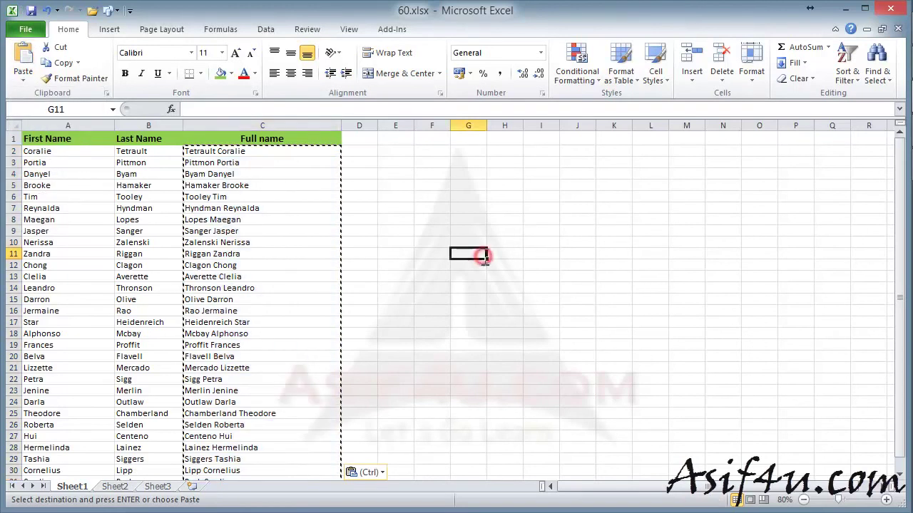
left_click(270, 152)
left_click(272, 176)
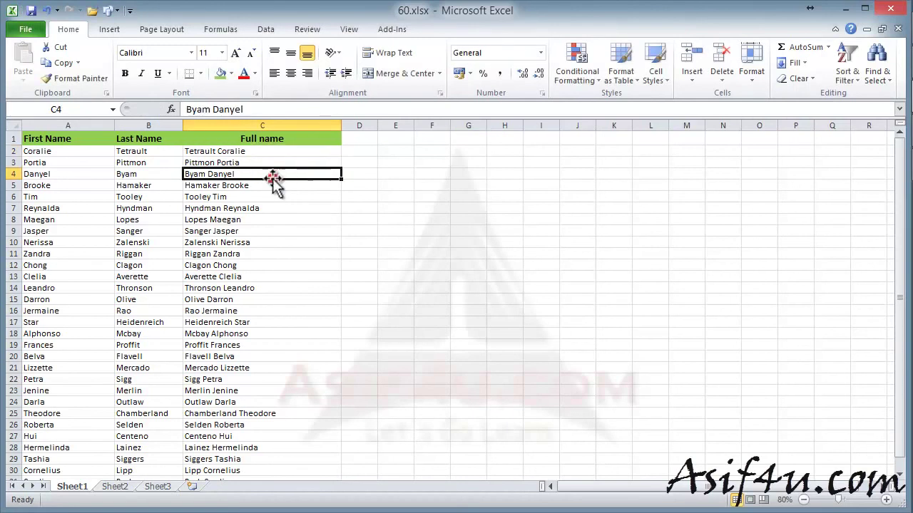
left_click(287, 217)
left_click(279, 264)
left_click(287, 301)
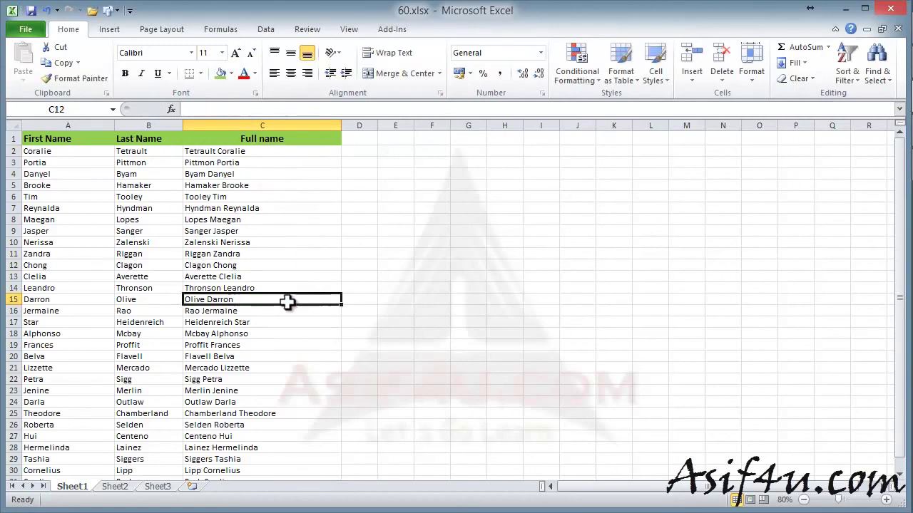
left_click(277, 345)
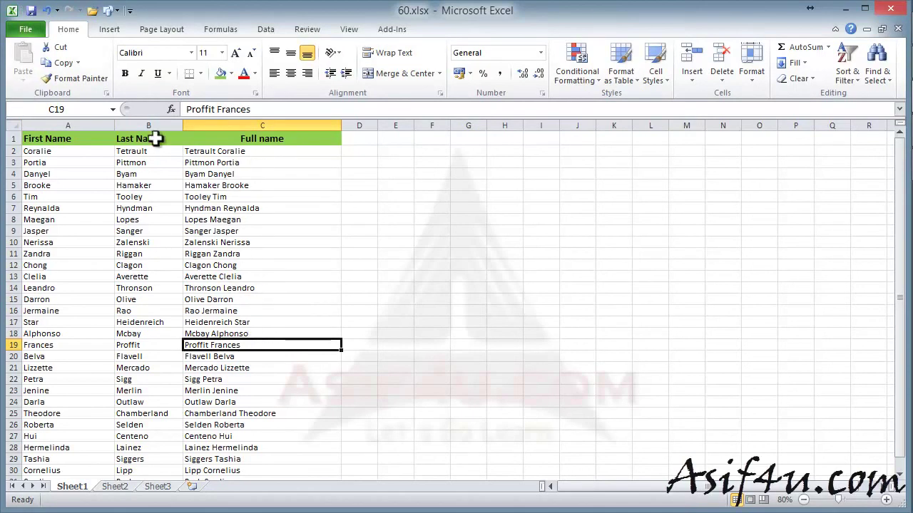
Step: Delete the First Name and Last Name columns A:B, then autofit the Full name column
left_click_drag(161, 125, 71, 127)
right_click(71, 126)
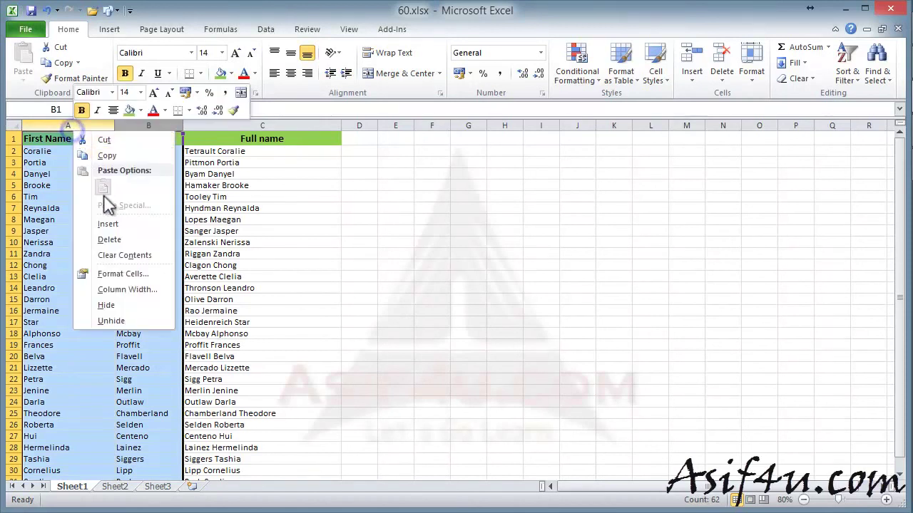
left_click(109, 239)
left_click(326, 258)
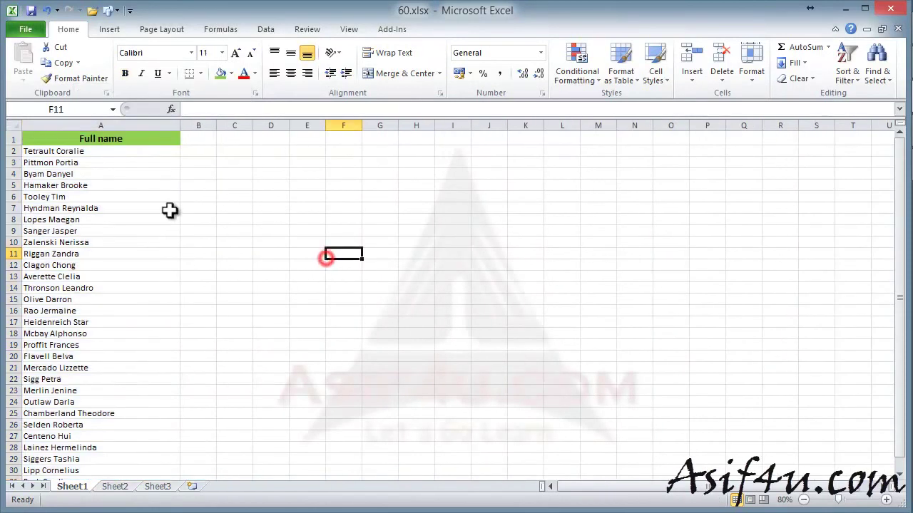
double_click(181, 126)
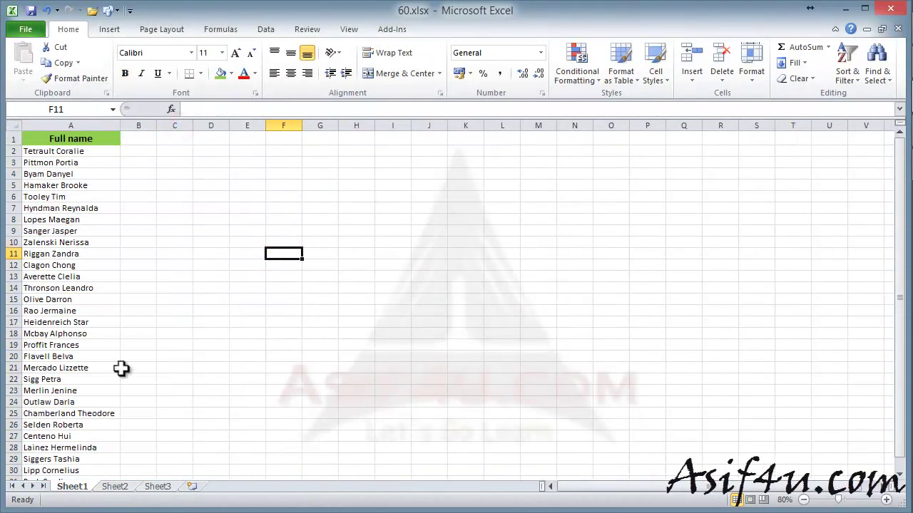